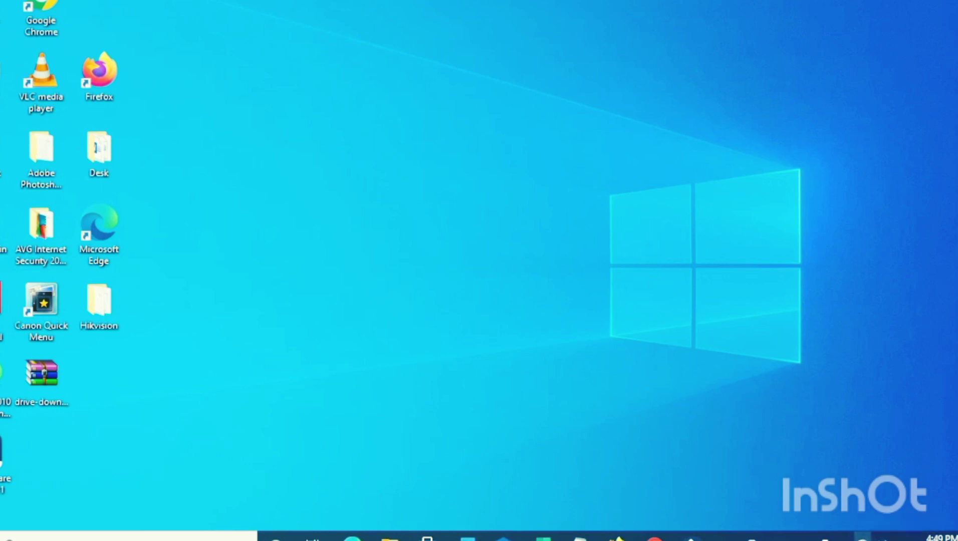
Step: Open the Internet Protocol Version 4 (TCP/IPv4) properties of the Ethernet connection through the Network and Sharing Center
{"action": "left_click", "coordinate": [862, 537]}
{"action": "left_click", "coordinate": [826, 116]}
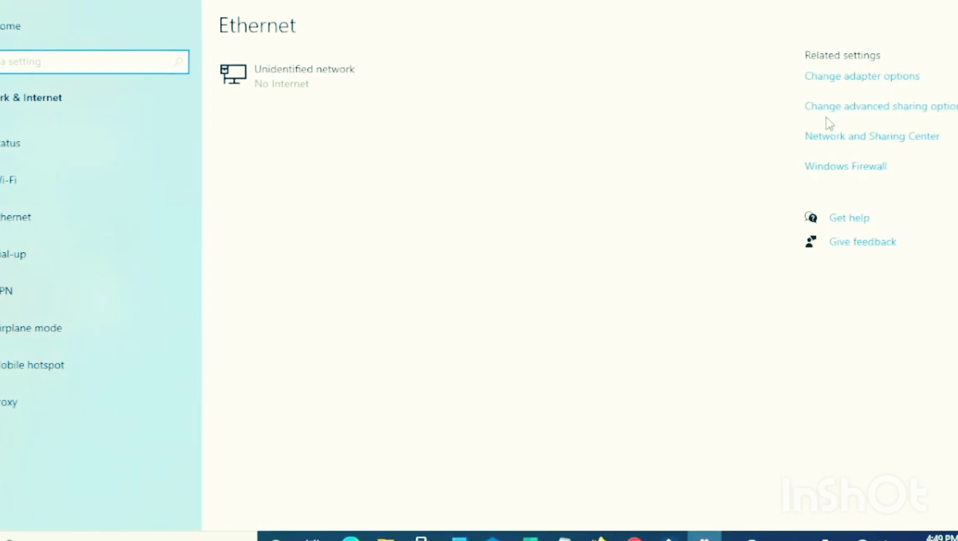
{"action": "left_click", "coordinate": [808, 140]}
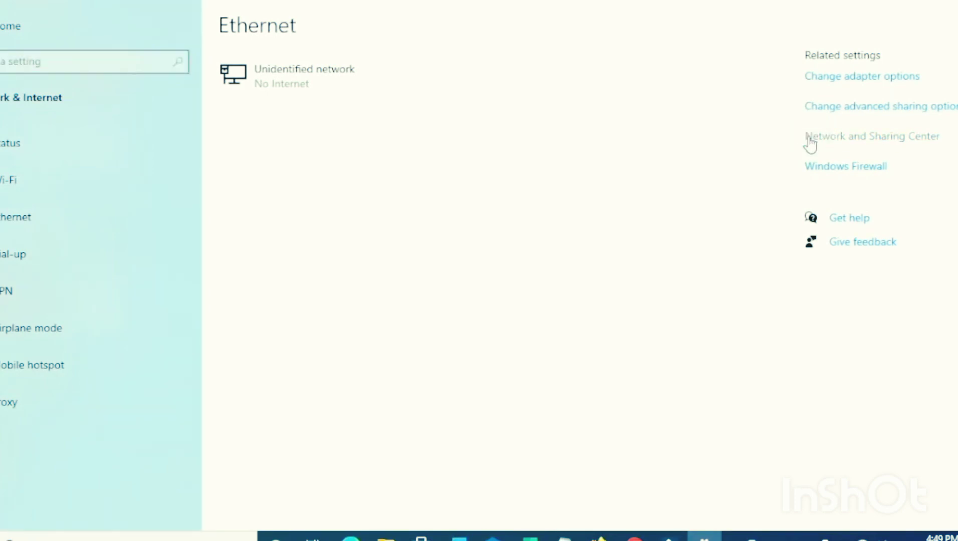
{"action": "left_click", "coordinate": [552, 163]}
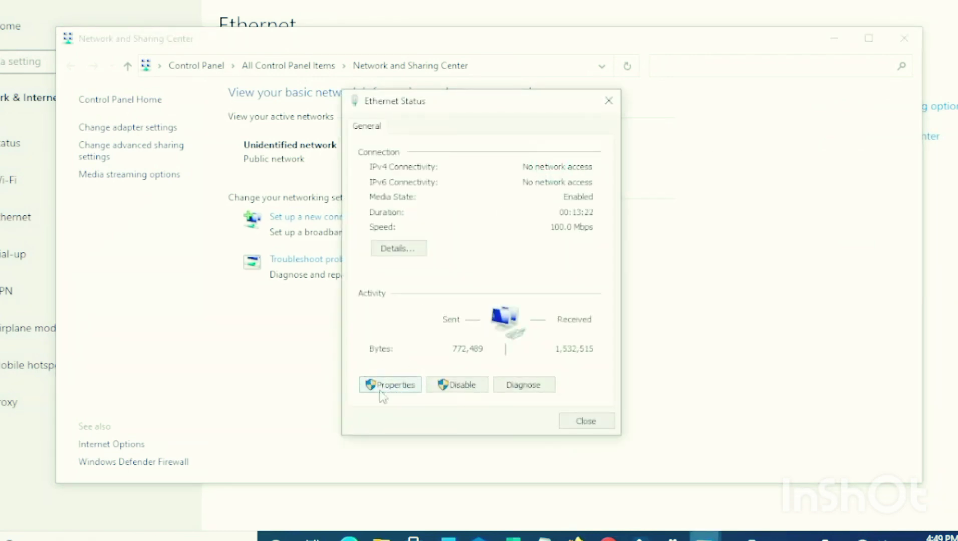
{"action": "left_click", "coordinate": [396, 386]}
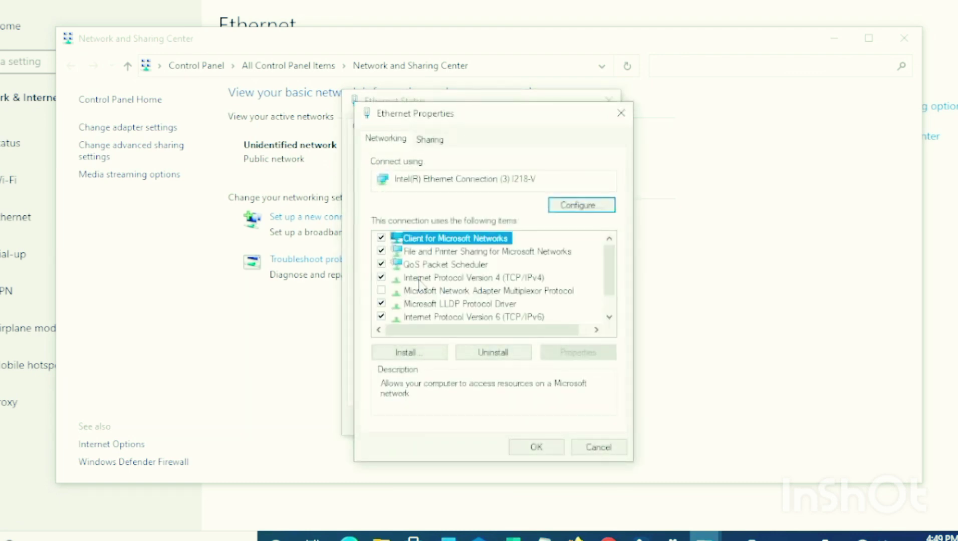
{"action": "left_click", "coordinate": [453, 288]}
{"action": "double_click", "coordinate": [461, 278]}
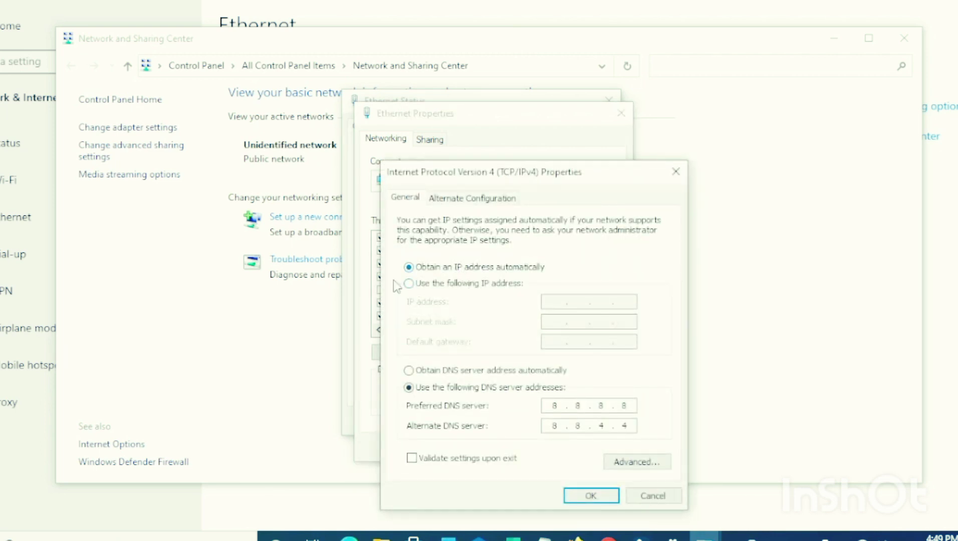
Step: Assign the Ethernet adapter the static IP address 192.168.1.100 with subnet mask 255.255.255.0
{"action": "left_click", "coordinate": [484, 288]}
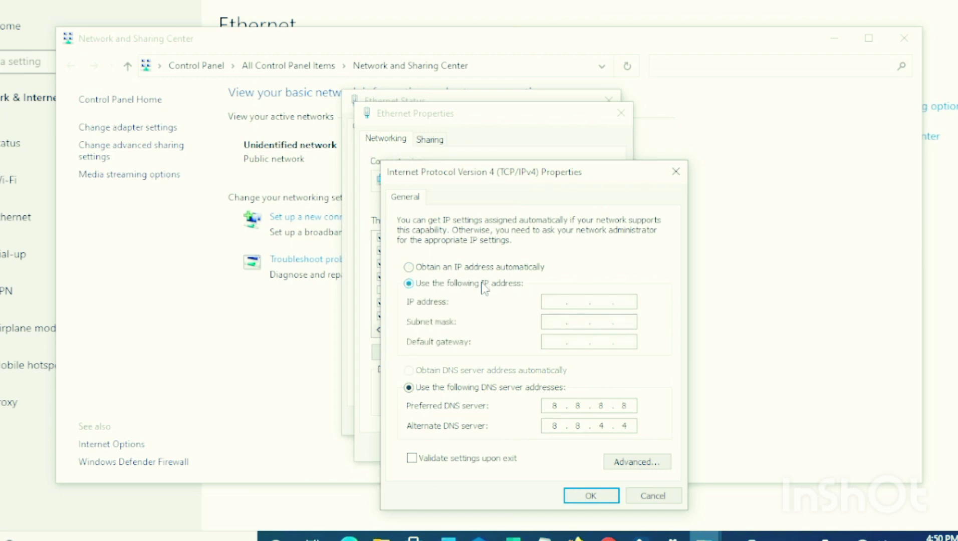
{"action": "left_click", "coordinate": [562, 304]}
{"action": "type", "text": "192.168.1"}
{"action": "type", "text": "100"}
{"action": "key", "text": "Tab"}
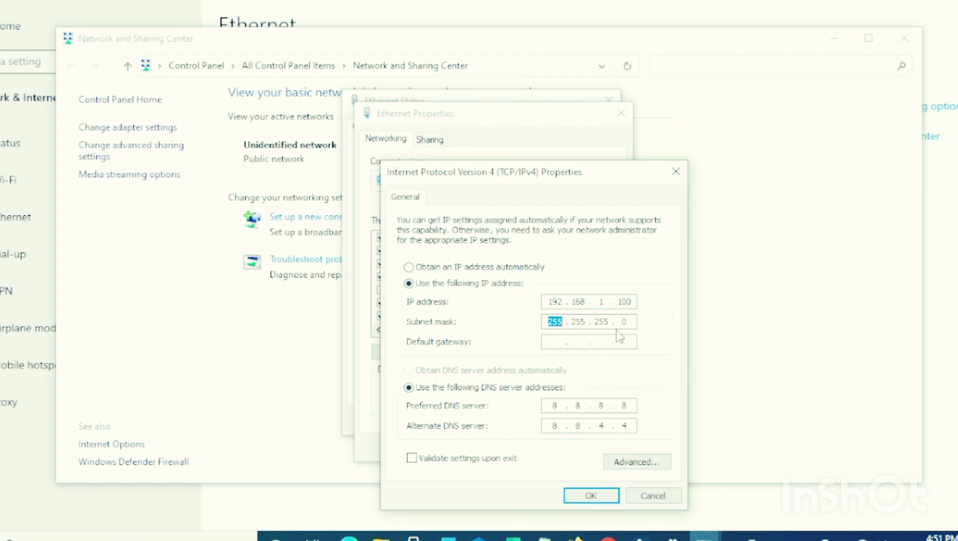
Step: Confirm the IPv4 settings with the default gateway left empty, and close the Ethernet dialogs and network settings windows
{"action": "left_click", "coordinate": [555, 343]}
{"action": "left_click", "coordinate": [584, 496]}
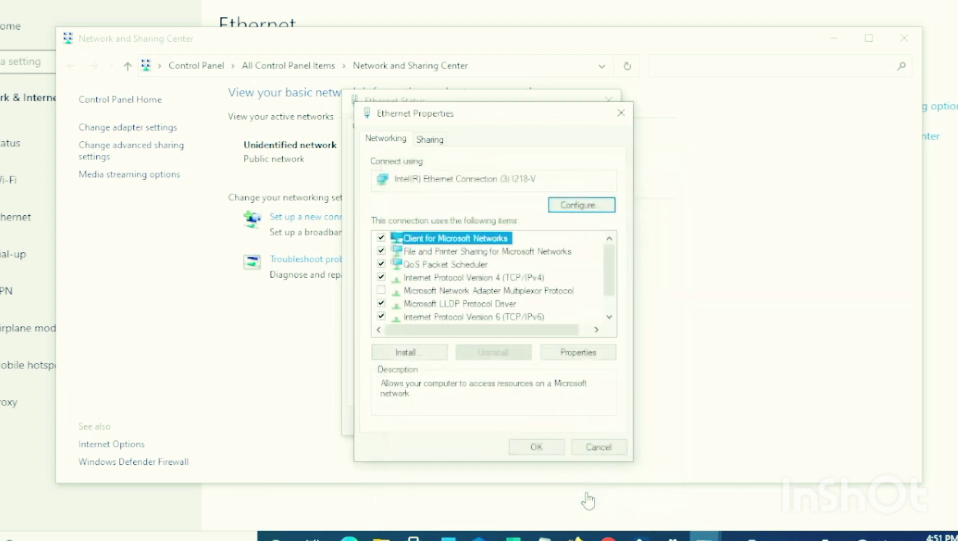
{"action": "left_click", "coordinate": [554, 450]}
{"action": "left_click", "coordinate": [578, 418]}
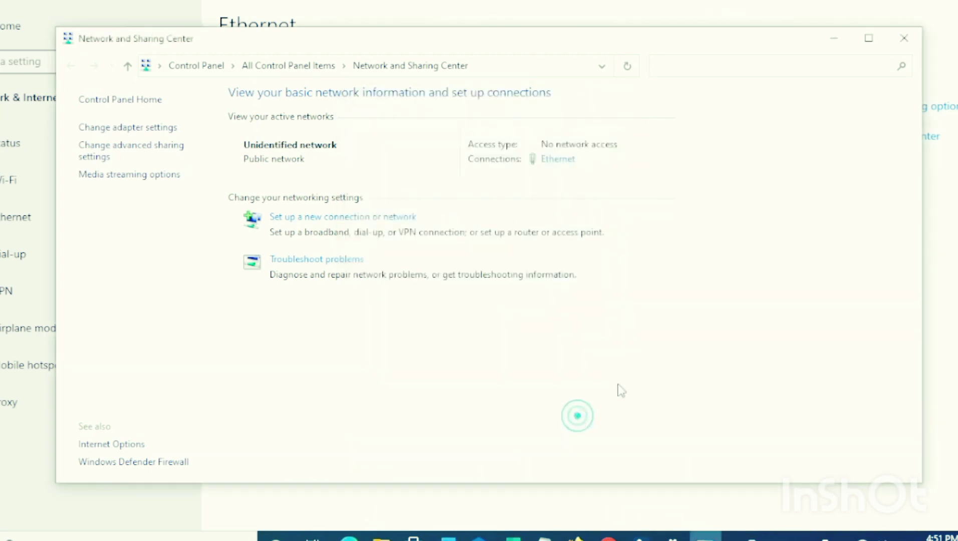
{"action": "left_click", "coordinate": [905, 35]}
{"action": "left_click", "coordinate": [953, 2]}
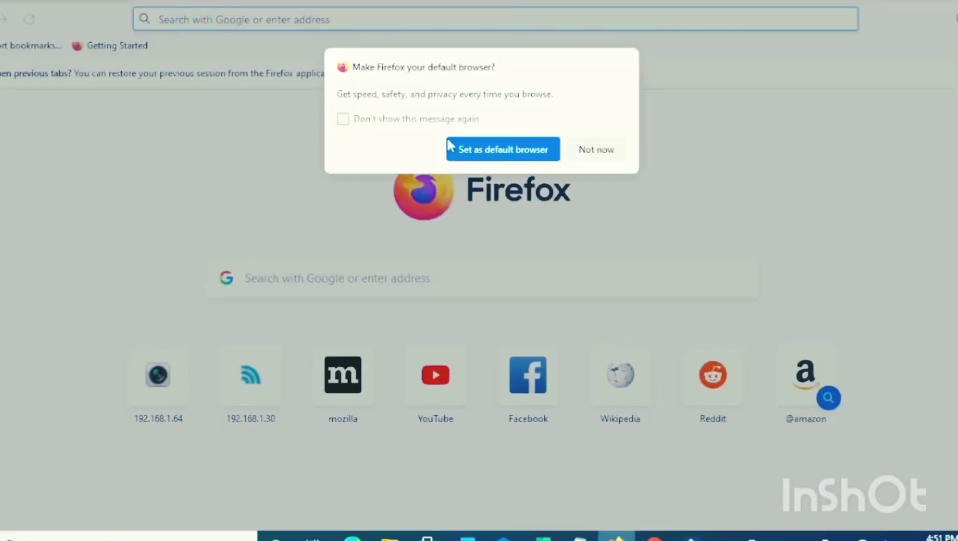
Step: In Firefox, decline making it the default browser and go to the device address 192.168.1.20
{"action": "left_click", "coordinate": [609, 150]}
{"action": "left_click", "coordinate": [480, 19]}
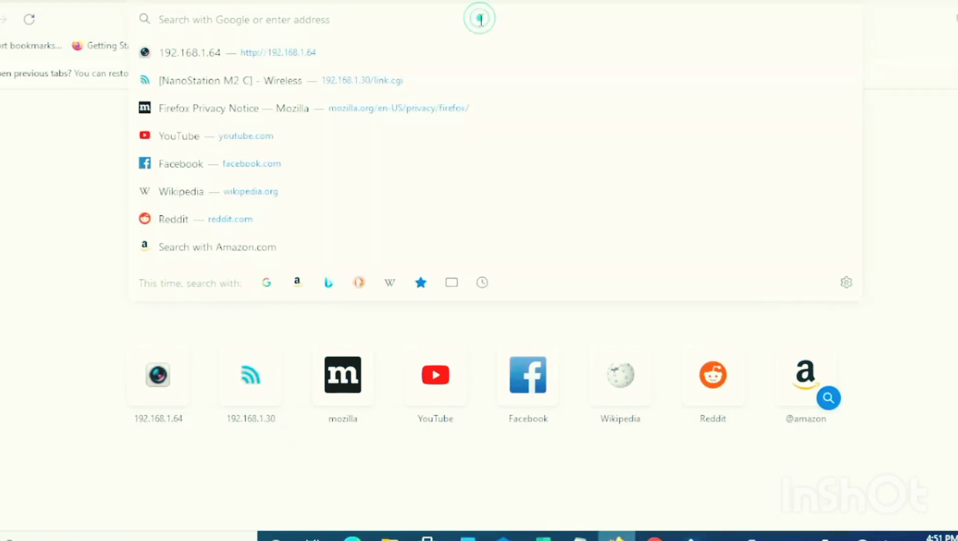
{"action": "type", "text": "192.16"}
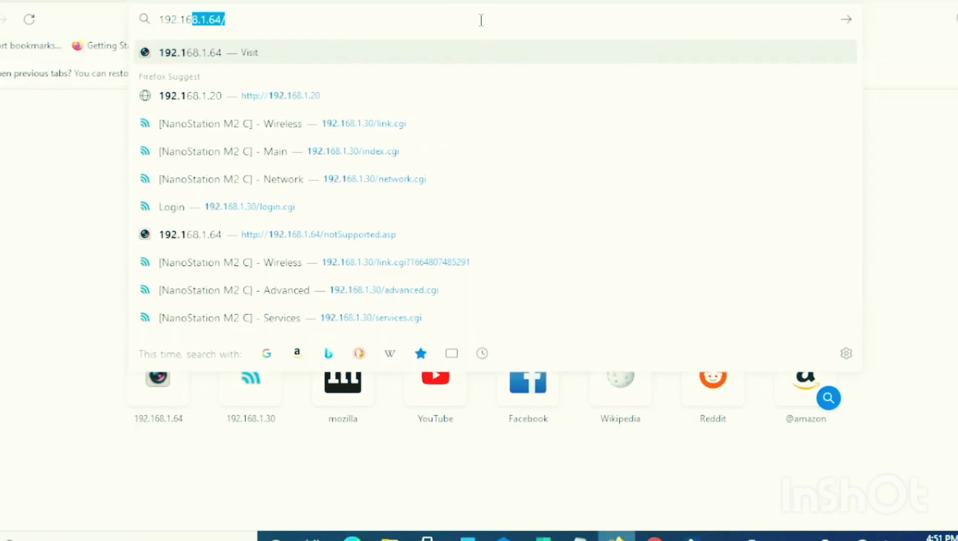
{"action": "type", "text": "8.1.20"}
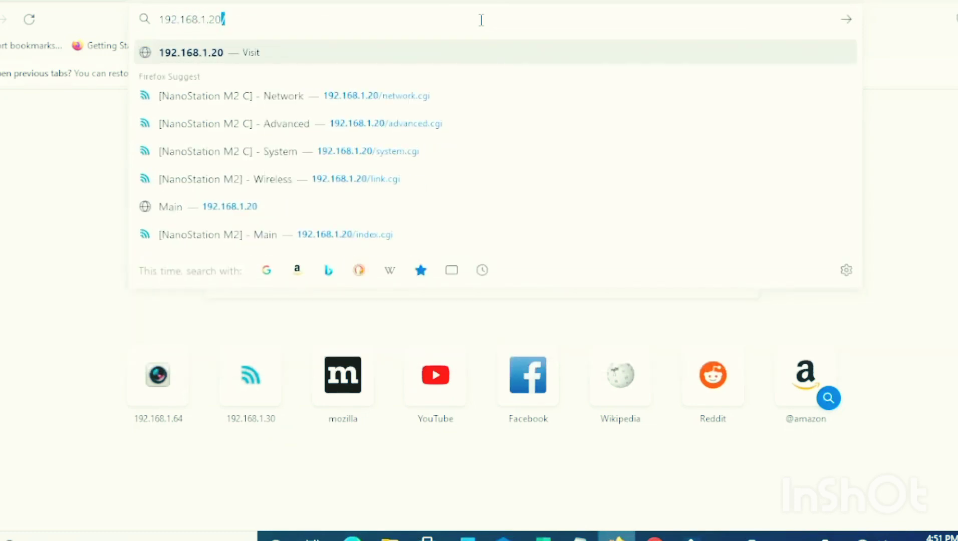
{"action": "key", "text": "Return"}
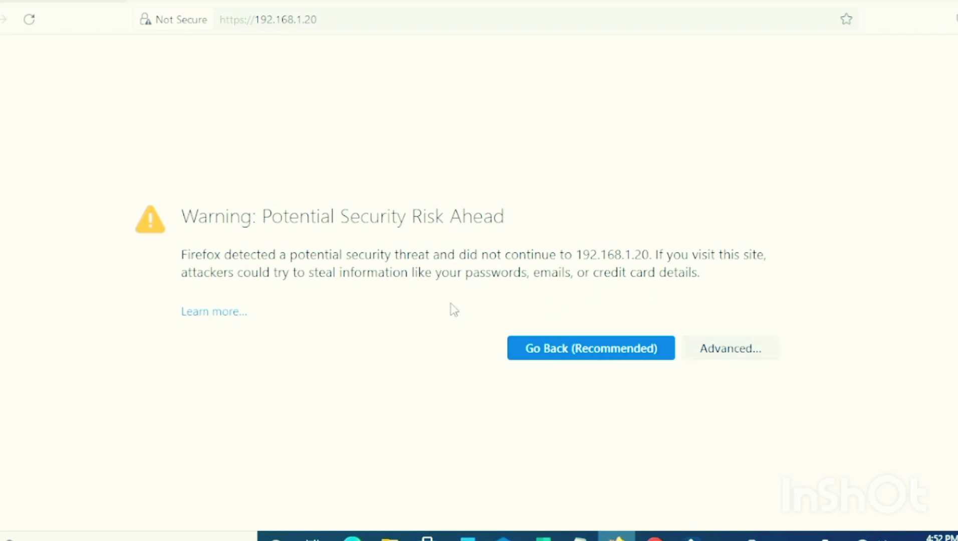
Step: Accept the self-signed certificate risk for 192.168.1.20 and continue to the airOS login page
{"action": "left_click", "coordinate": [743, 349]}
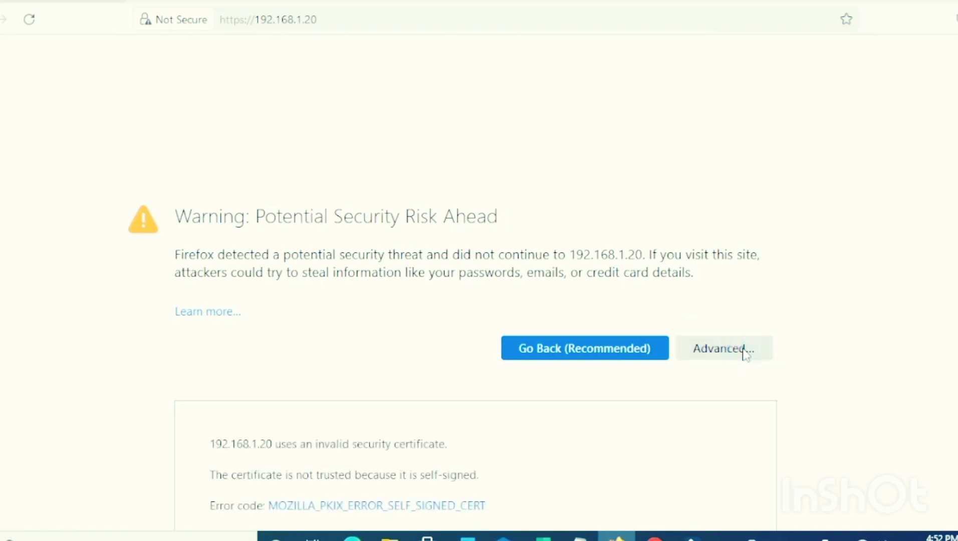
{"action": "scroll", "coordinate": [745, 357], "scroll_direction": "down", "scroll_amount": 3}
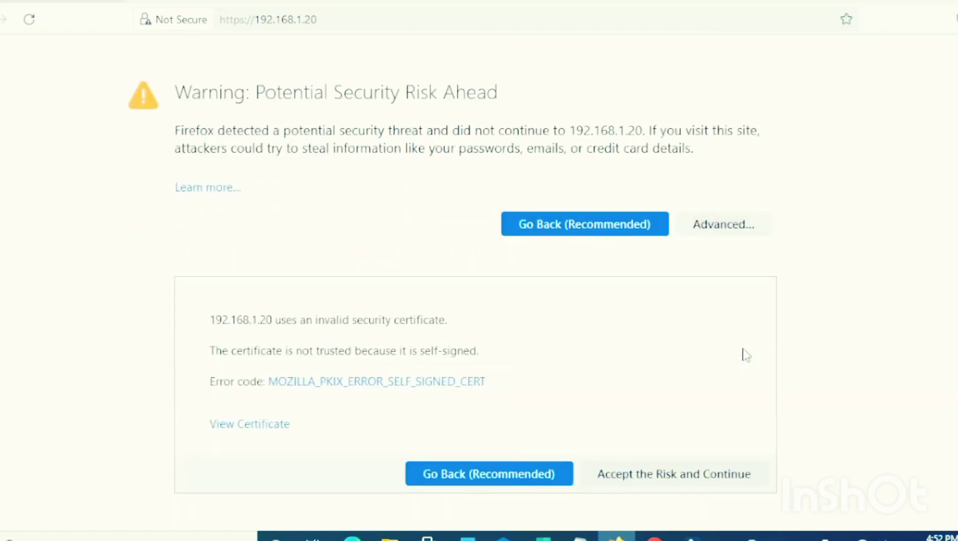
{"action": "left_click", "coordinate": [669, 475]}
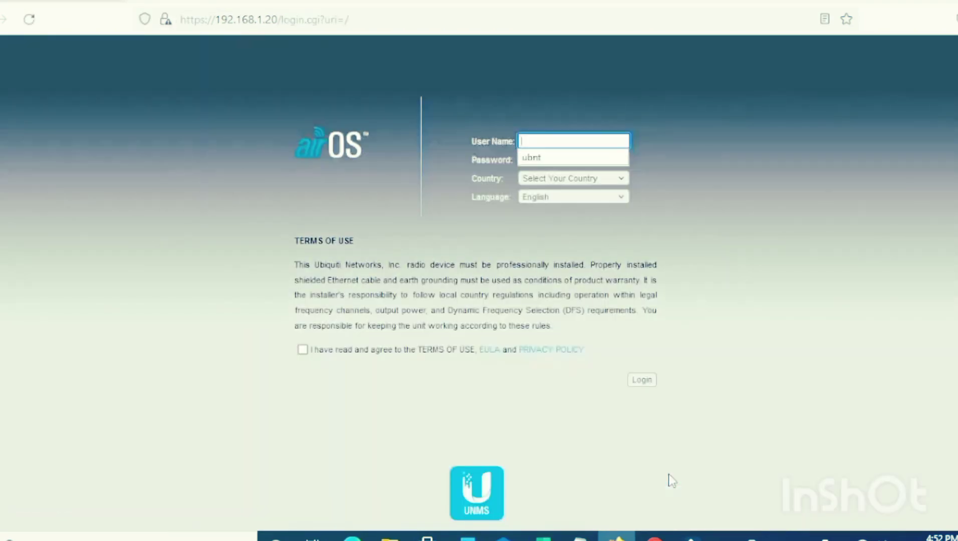
{"action": "left_click", "coordinate": [759, 300]}
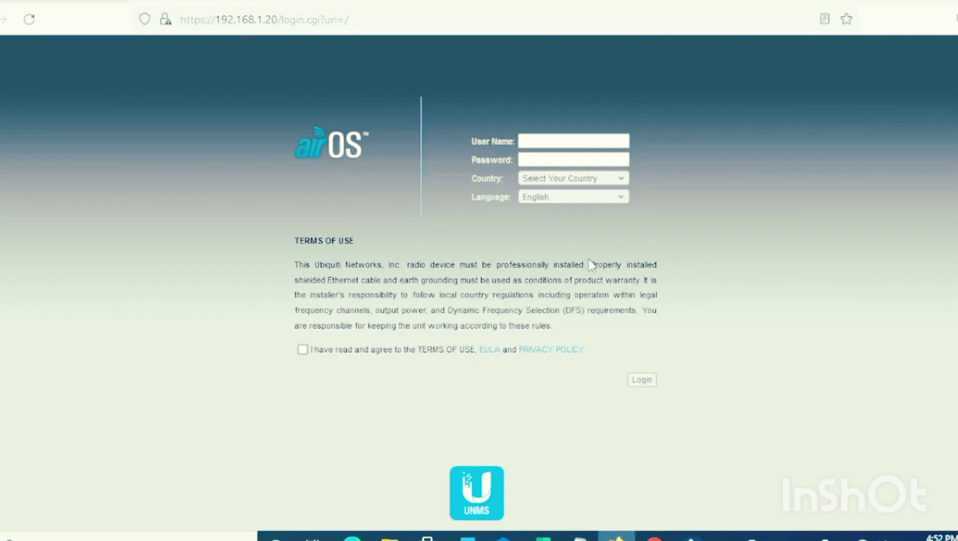
Step: Fill in the airOS login form with the user name ubnt and the account password
{"action": "left_click", "coordinate": [574, 139]}
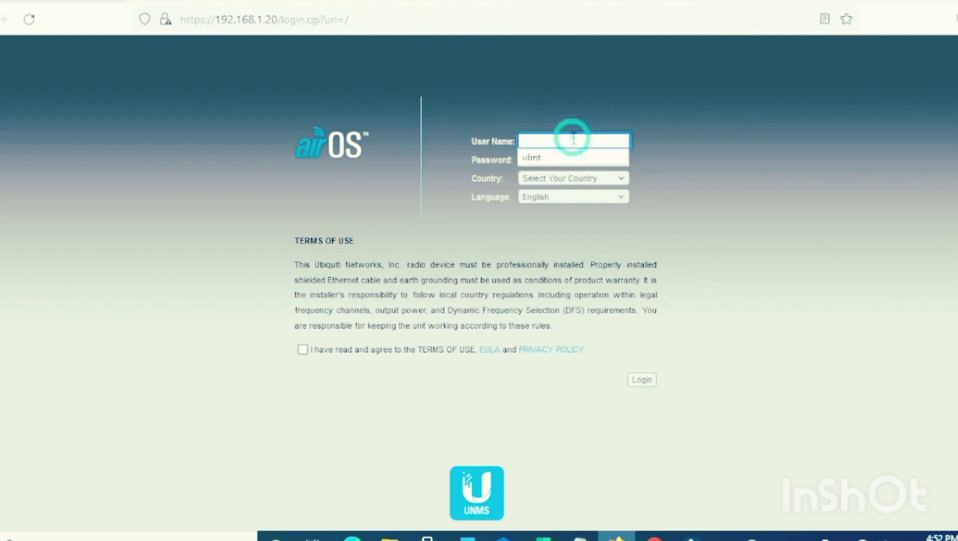
{"action": "type", "text": "ubnt"}
{"action": "key", "text": "Tab"}
{"action": "type", "text": "ubnt"}
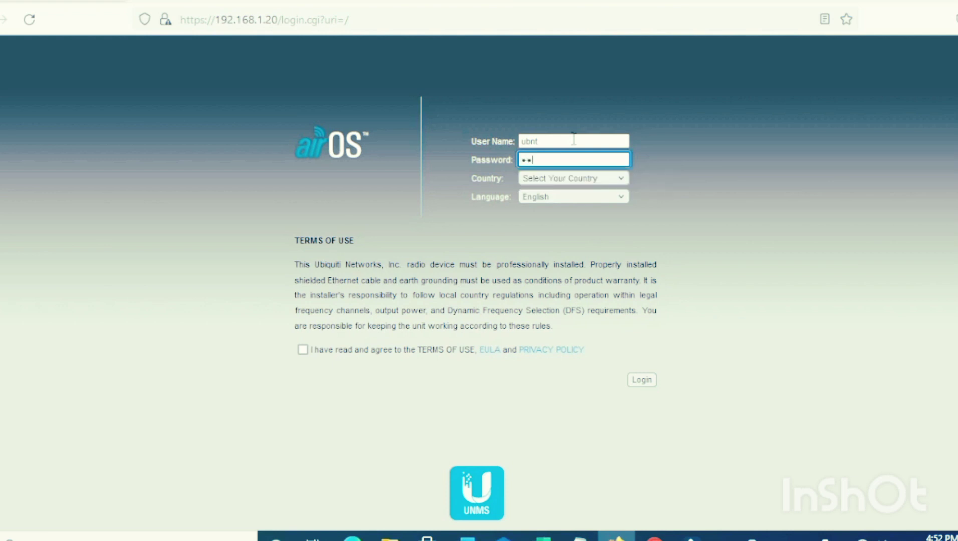
{"action": "key", "text": "Tab"}
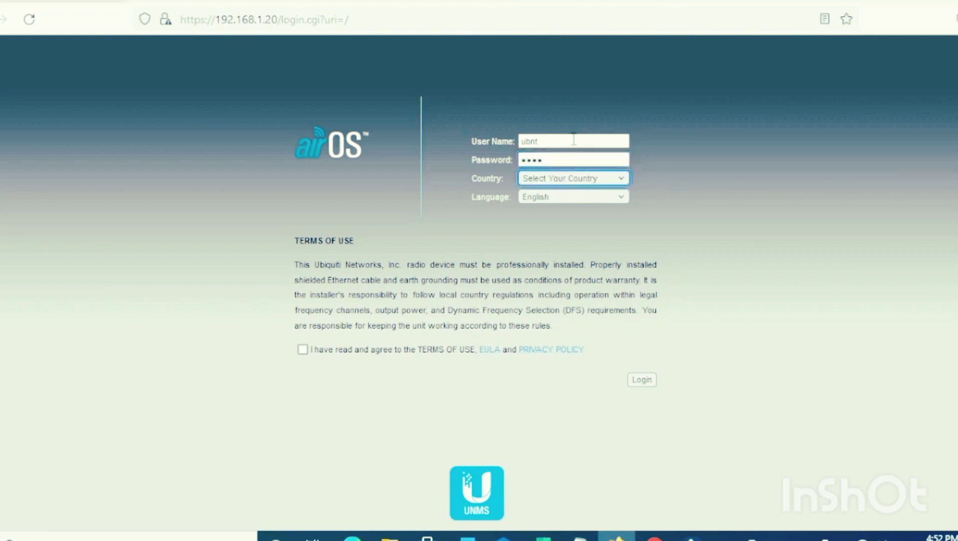
Step: Set the login form's country to United States and keep English as the language
{"action": "key", "text": "u"}
{"action": "key", "text": "Down"}
{"action": "key", "text": "Down"}
{"action": "key", "text": "Down"}
{"action": "key", "text": "Up"}
{"action": "key", "text": "Tab"}
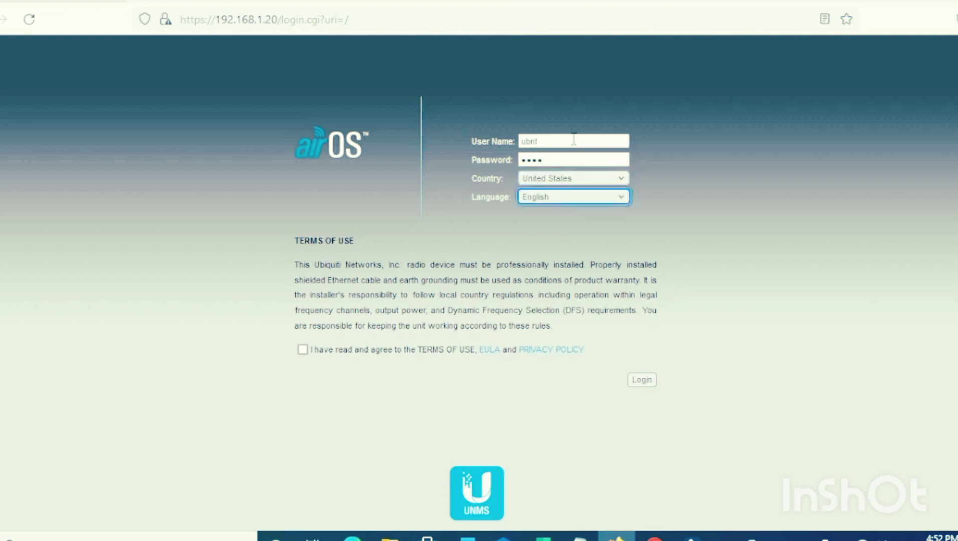
Step: Agree to the terms of use and log in to airOS, saving the login in the browser
{"action": "left_click", "coordinate": [302, 349]}
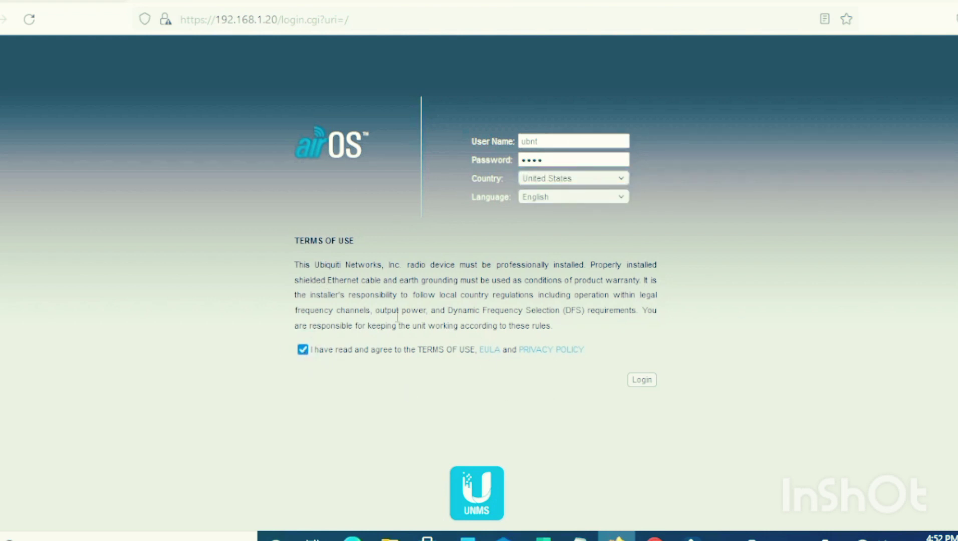
{"action": "left_click", "coordinate": [637, 382]}
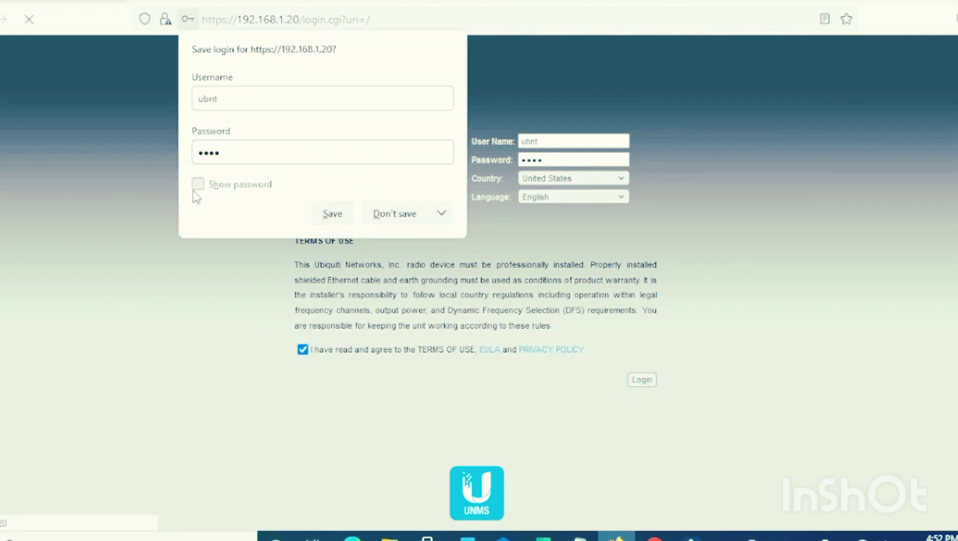
{"action": "left_click", "coordinate": [332, 213]}
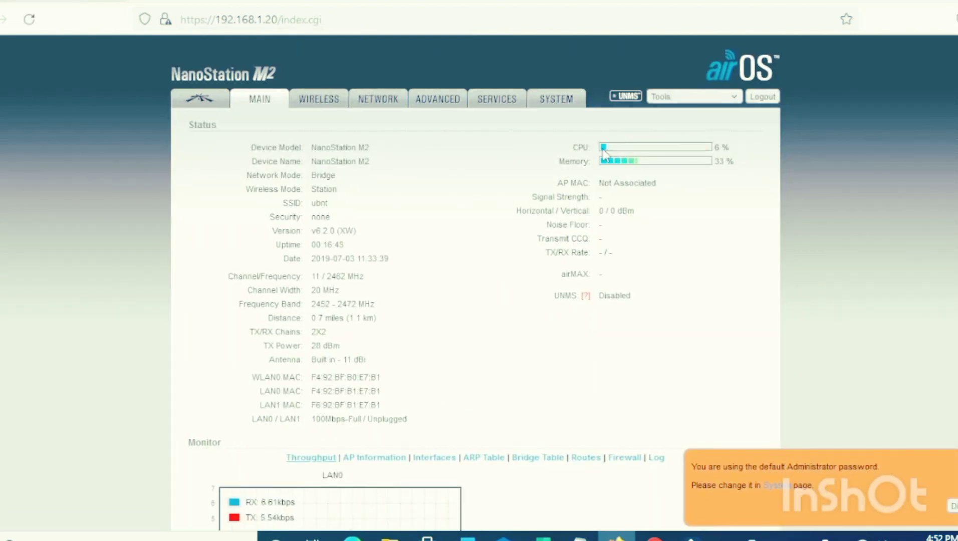
Step: On the System page, reveal the administrator password fields and enter the current password
{"action": "left_click", "coordinate": [581, 101]}
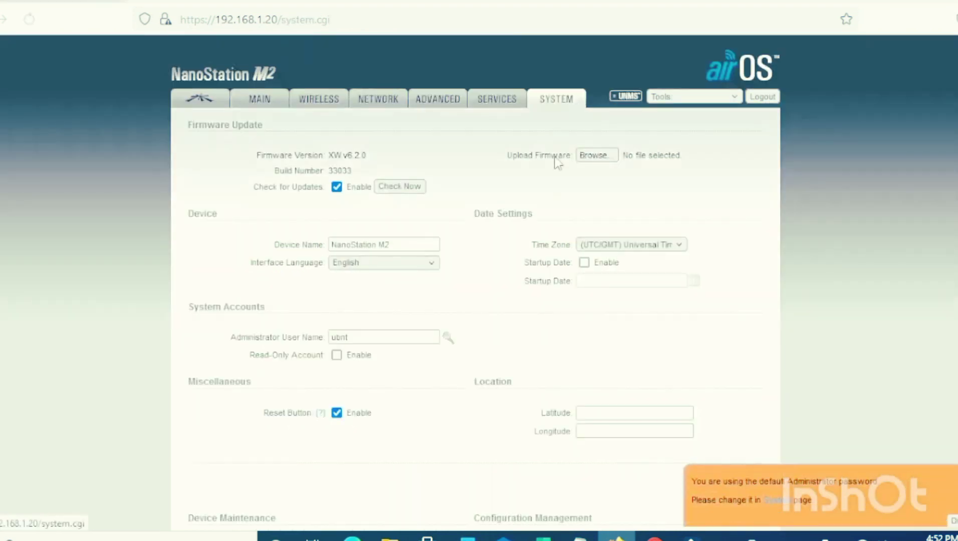
{"action": "scroll", "coordinate": [547, 221], "scroll_direction": "down", "scroll_amount": 2}
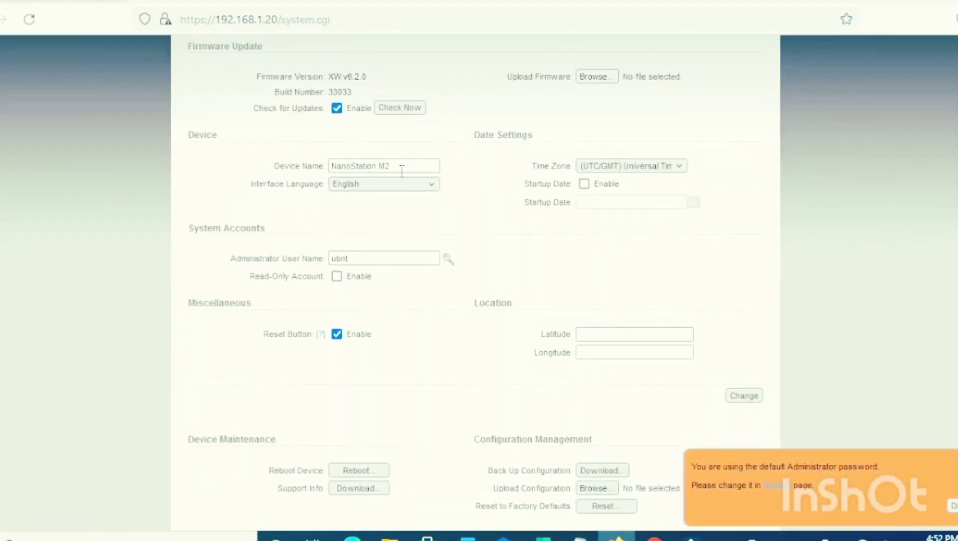
{"action": "left_click", "coordinate": [447, 259]}
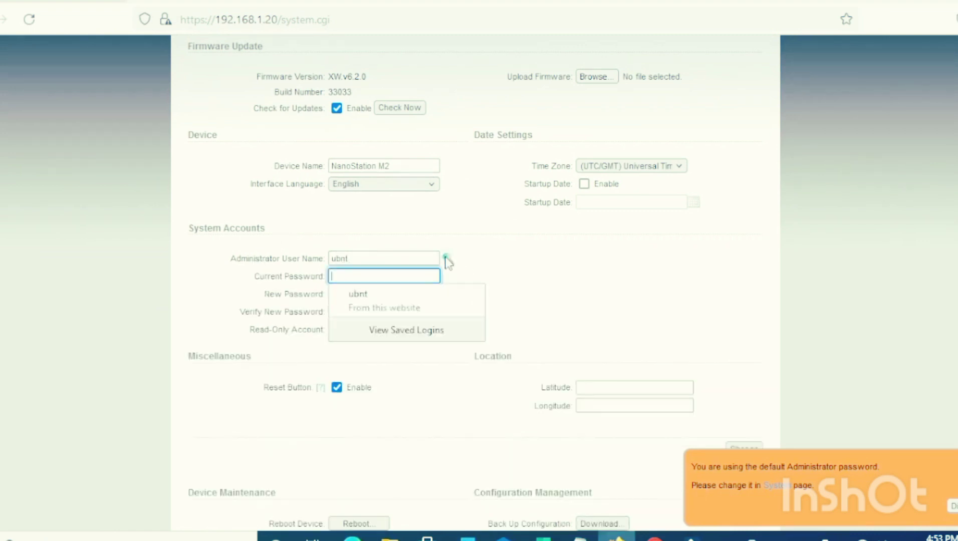
{"action": "left_click", "coordinate": [403, 275]}
{"action": "type", "text": "ubn"}
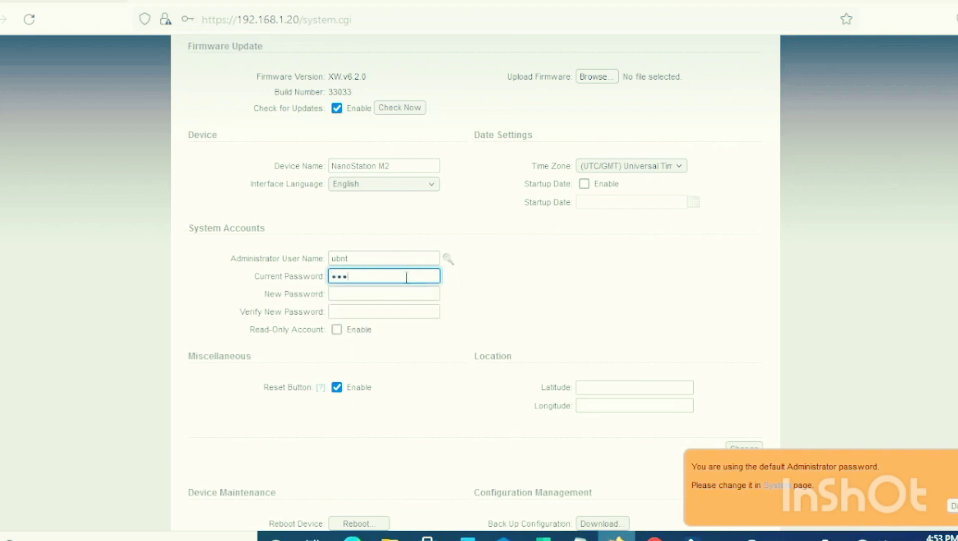
{"action": "type", "text": "t"}
Step: Enter a new administrator password and repeat it in the verification field
{"action": "key", "text": "Tab"}
{"action": "type", "text": "ubn"}
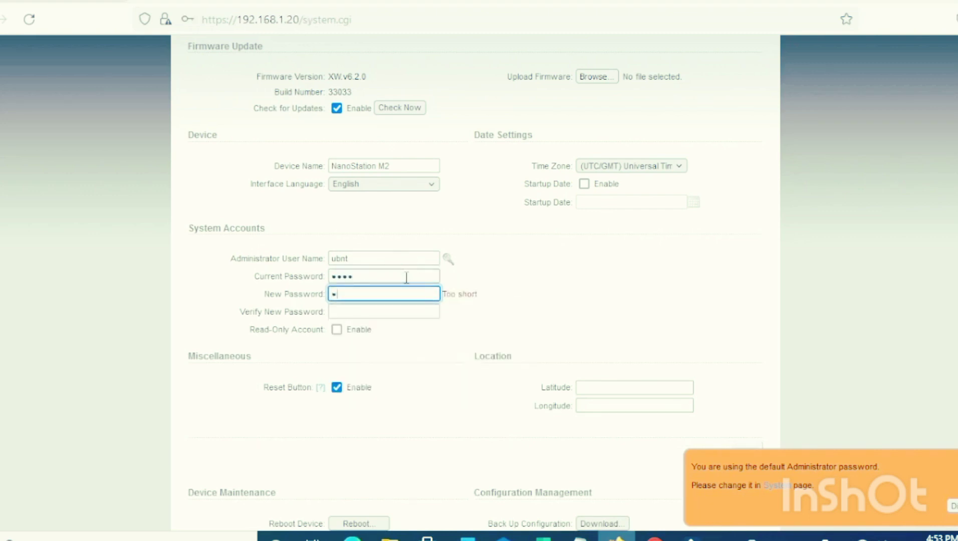
{"action": "type", "text": "*****"}
{"action": "left_click", "coordinate": [383, 311]}
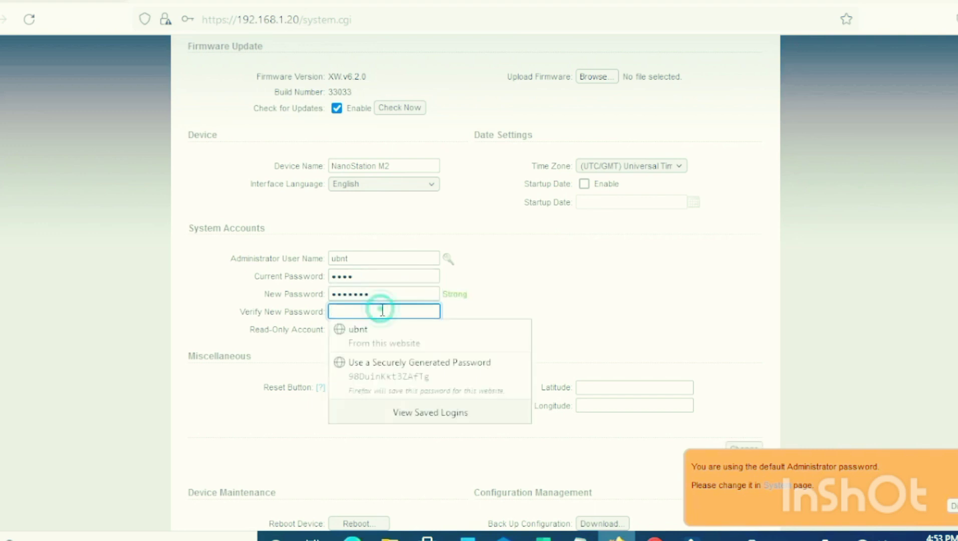
{"action": "type", "text": "********"}
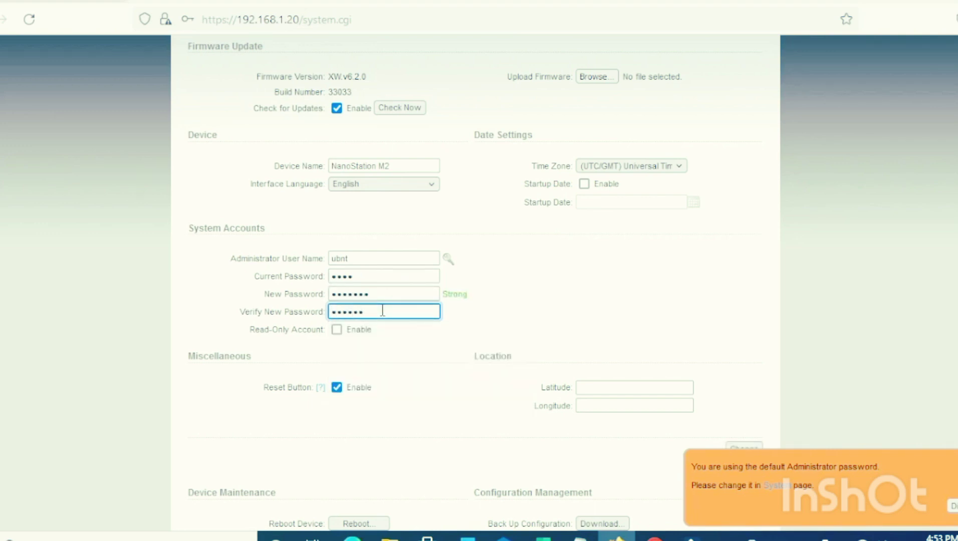
Step: Submit the administrator password change and decline updating the login saved in the browser
{"action": "scroll", "coordinate": [382, 311], "scroll_direction": "down", "scroll_amount": 2}
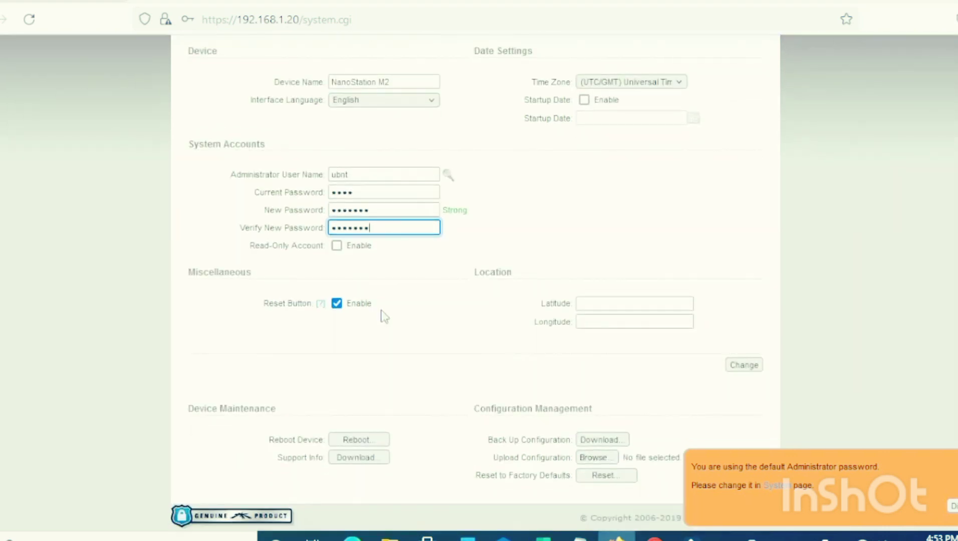
{"action": "left_click", "coordinate": [746, 367]}
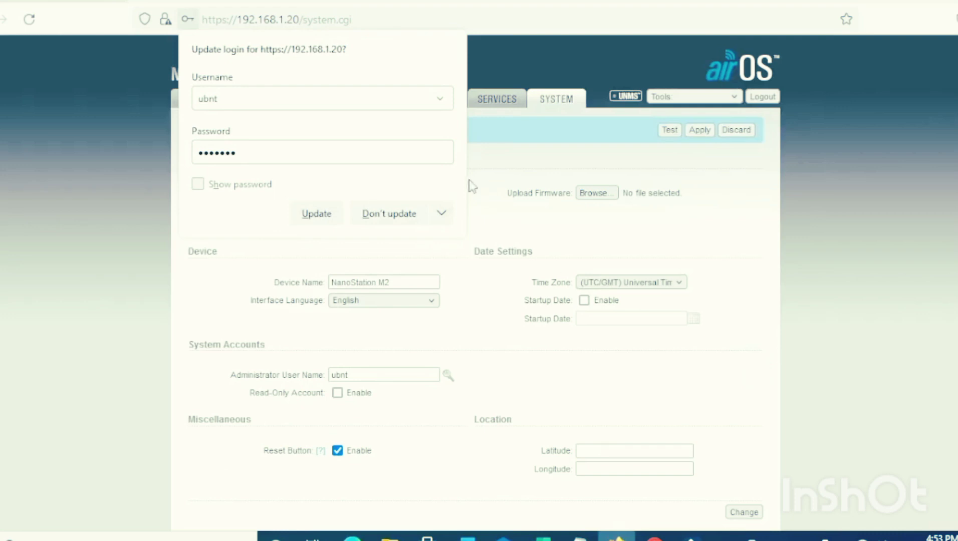
{"action": "left_click", "coordinate": [389, 215]}
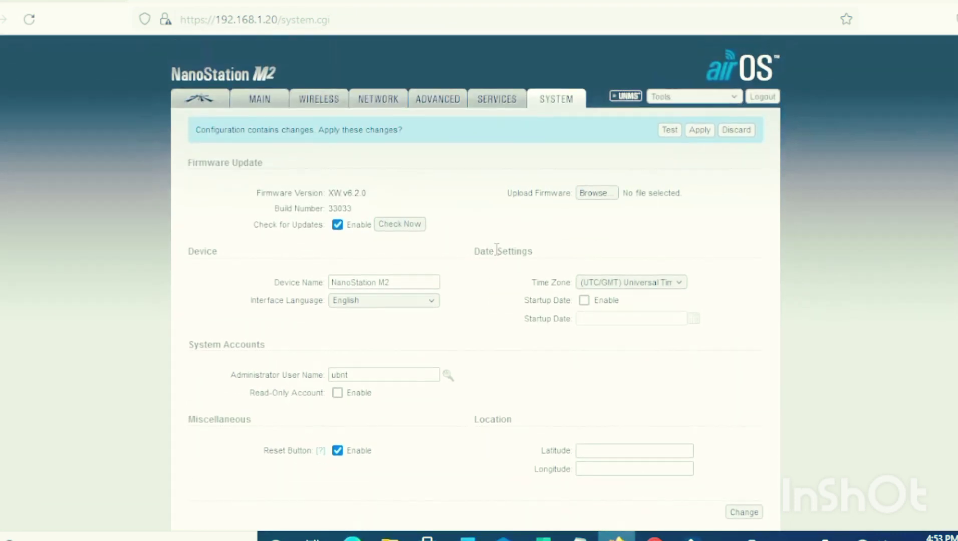
Step: On the Network page, switch the management IP address to DHCP, keep 192.168.1.20 as the fallback IP, and submit the change
{"action": "left_click", "coordinate": [390, 102]}
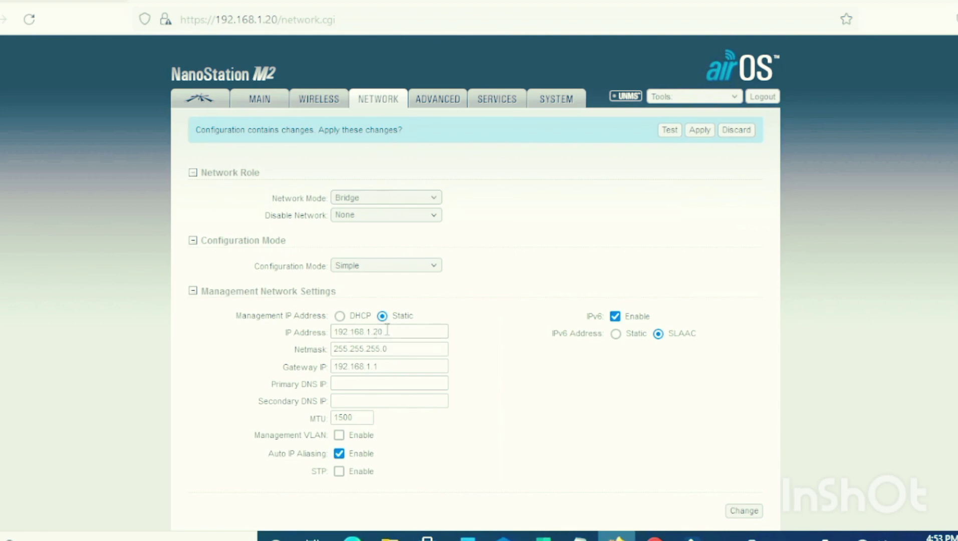
{"action": "left_click", "coordinate": [340, 317]}
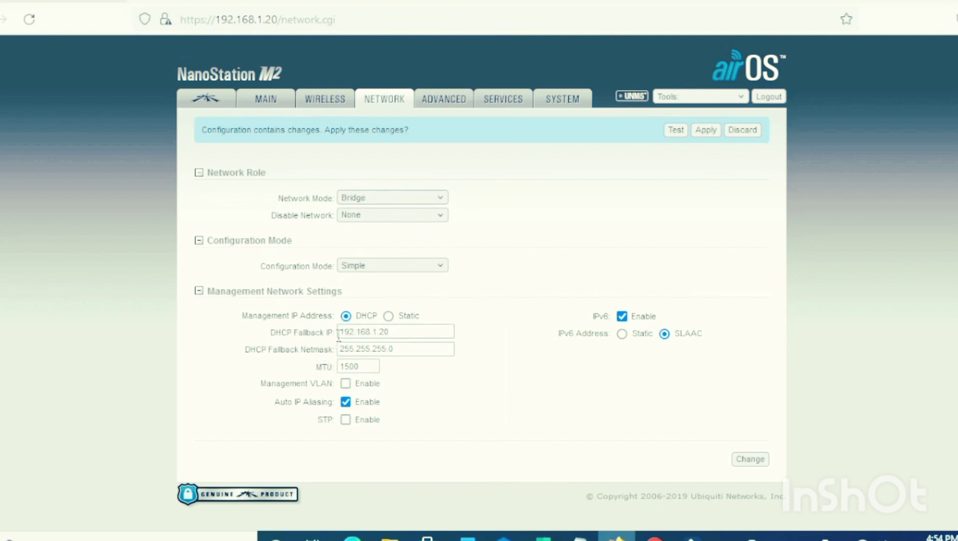
{"action": "left_click", "coordinate": [398, 335]}
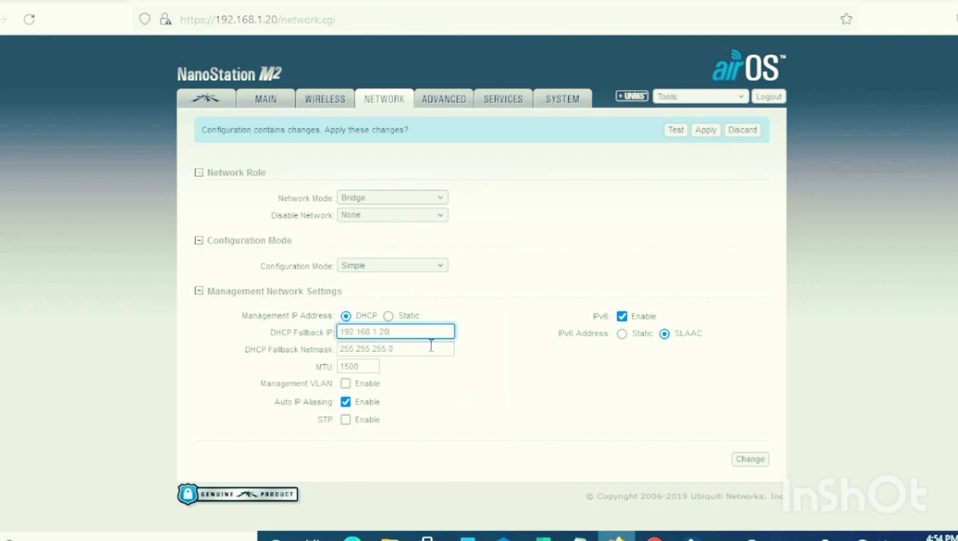
{"action": "left_click", "coordinate": [740, 464]}
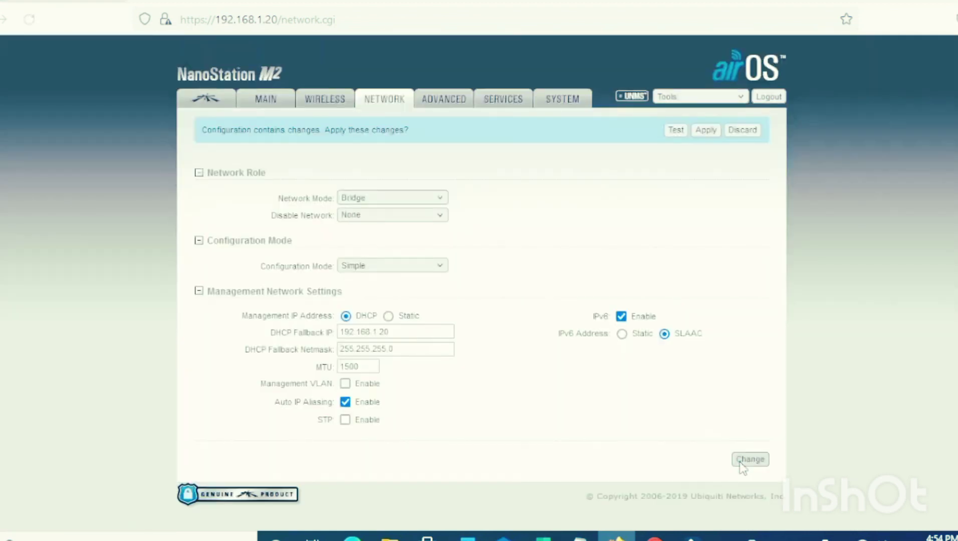
Step: On the Wireless page, set the wireless mode to Access Point and the SSID to BGH A
{"action": "left_click", "coordinate": [343, 101]}
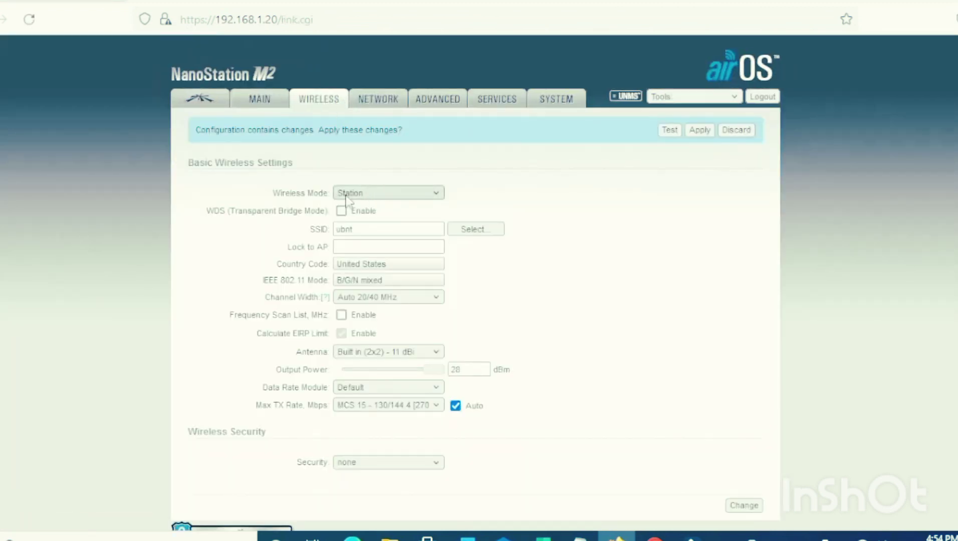
{"action": "left_click", "coordinate": [361, 194]}
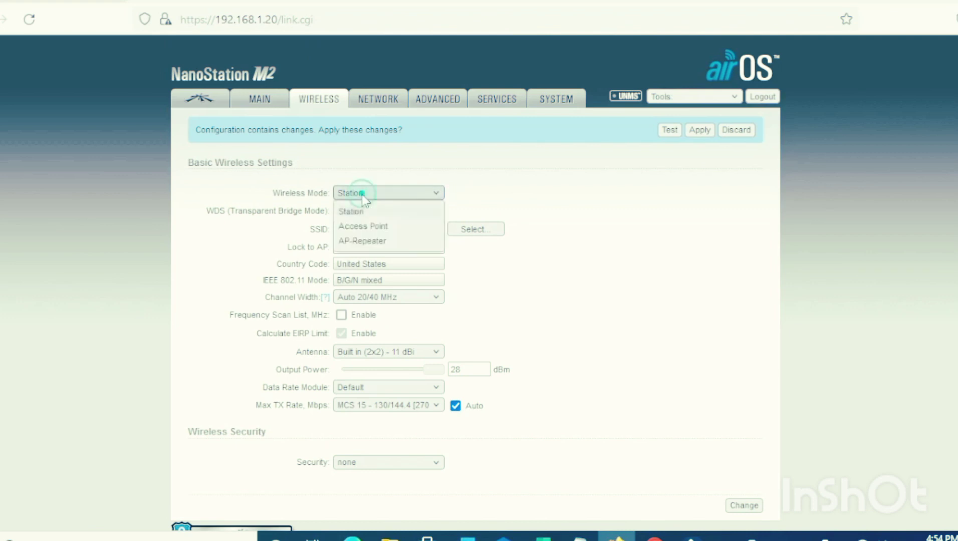
{"action": "left_click", "coordinate": [374, 230]}
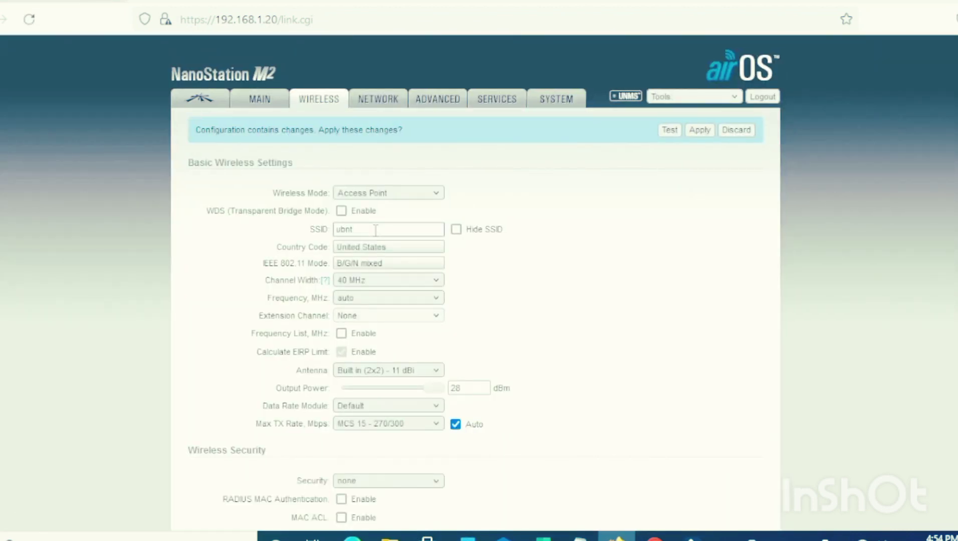
{"action": "double_click", "coordinate": [376, 229]}
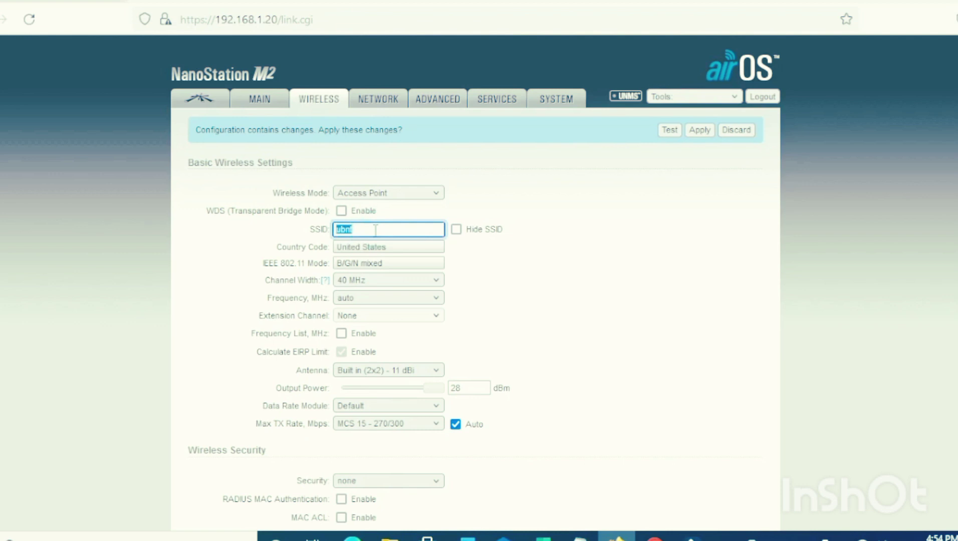
{"action": "type", "text": "BG"}
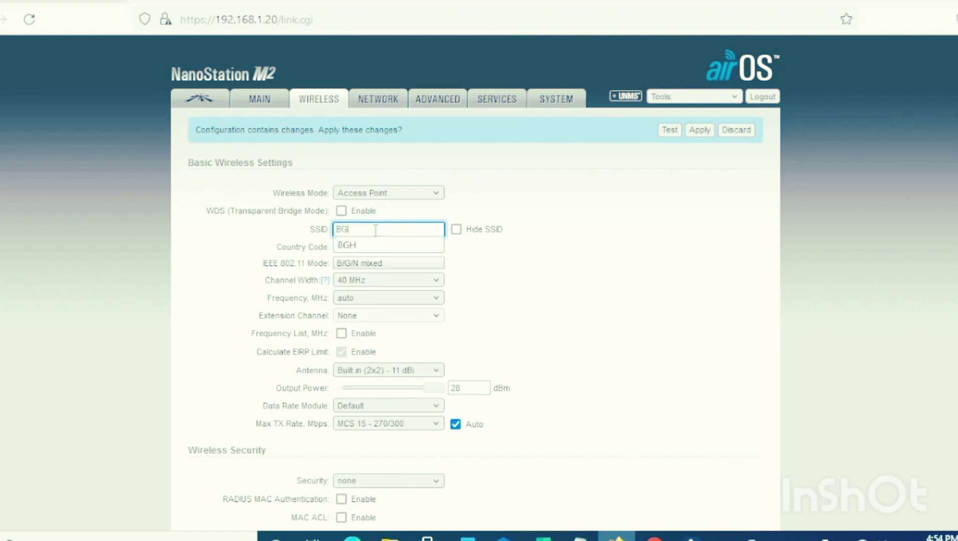
{"action": "type", "text": "H A"}
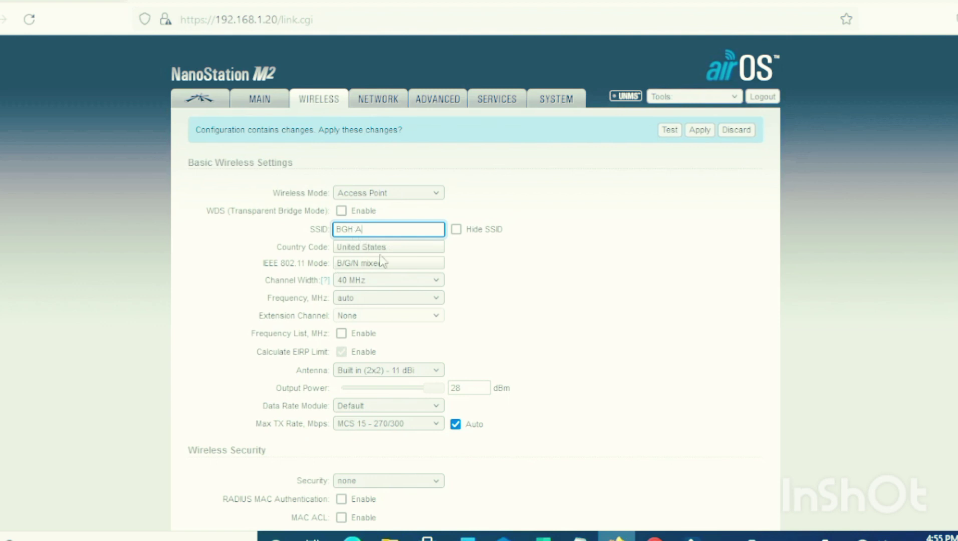
Step: Set the channel width to 20 MHz, then submit the wireless settings and decline saving the login in the browser
{"action": "left_click", "coordinate": [365, 284]}
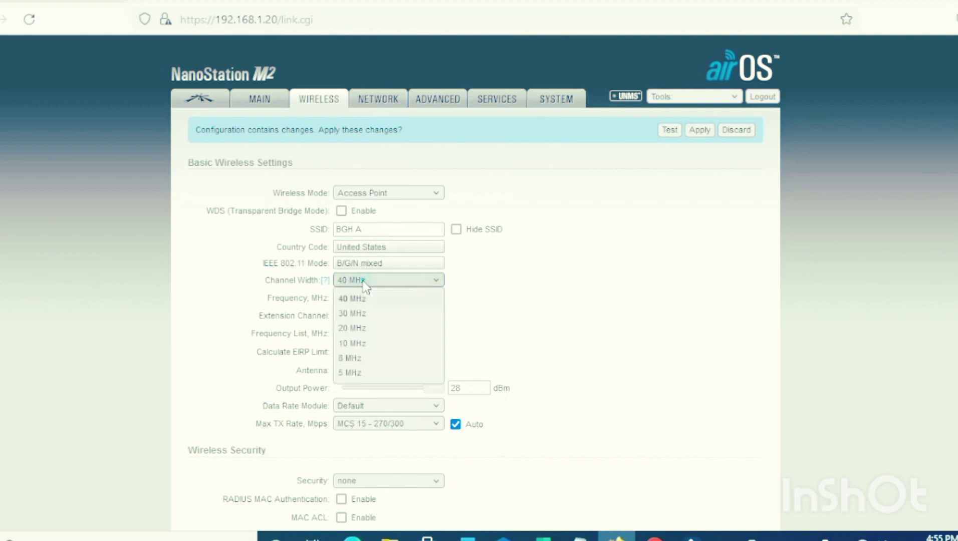
{"action": "left_click", "coordinate": [369, 329]}
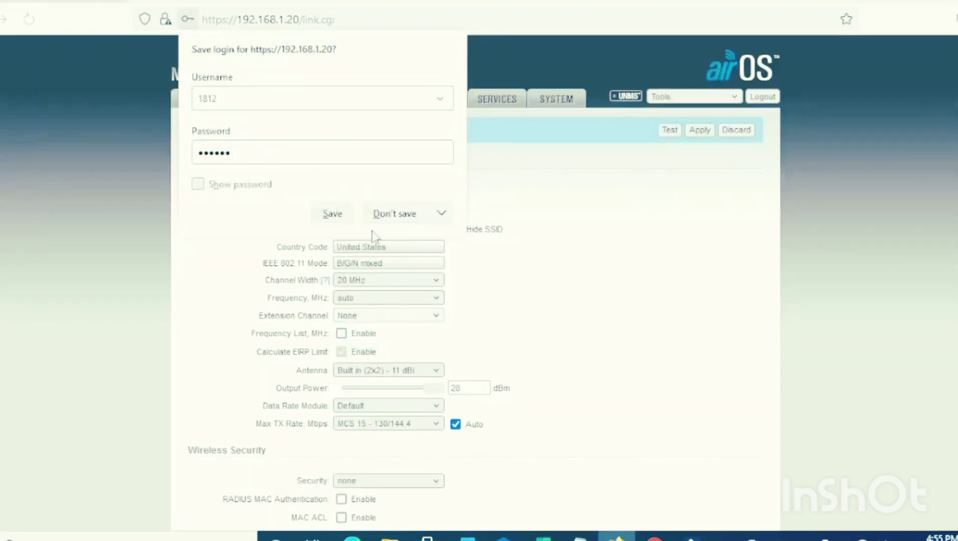
{"action": "left_click", "coordinate": [391, 226]}
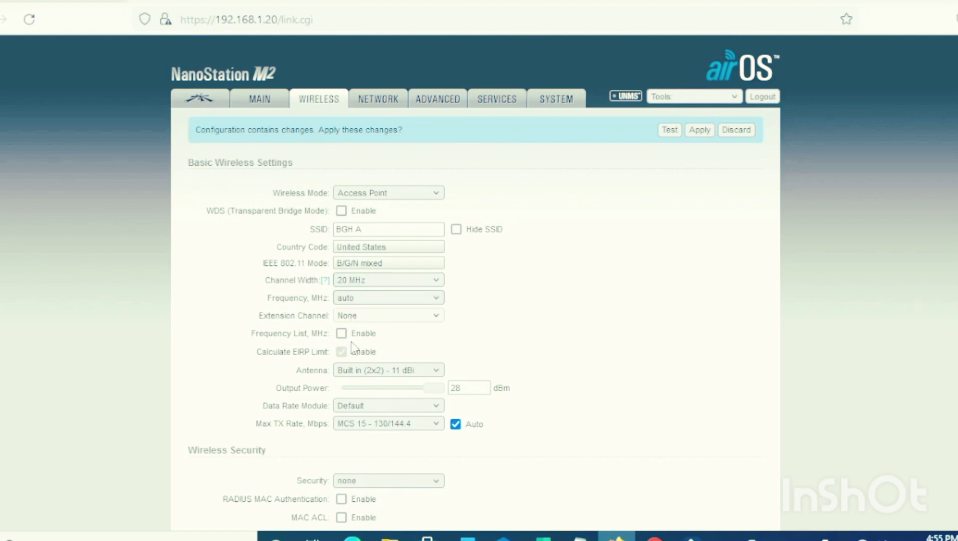
Step: Lower the output power to 20 dBm and set the wireless security to WPA2-AES
{"action": "scroll", "coordinate": [352, 345], "scroll_direction": "down", "scroll_amount": 2}
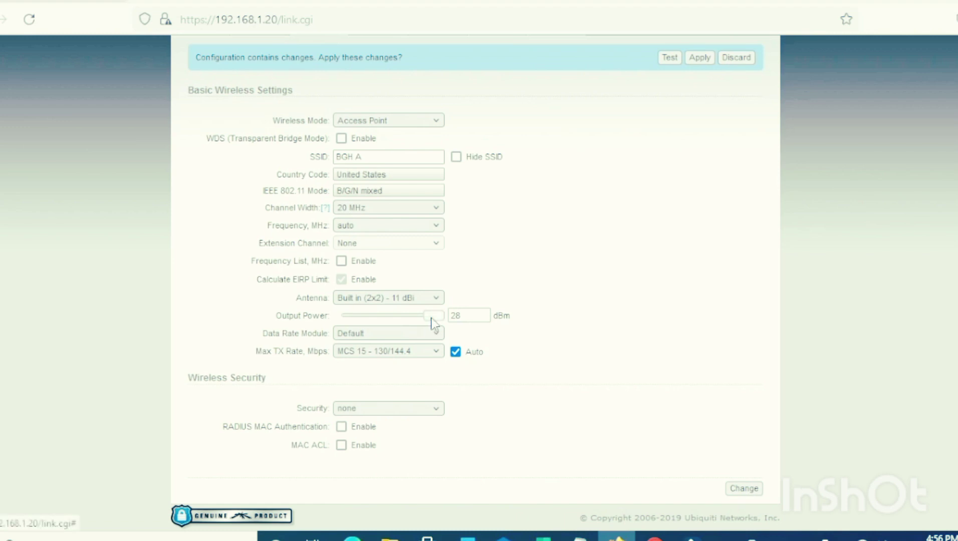
{"action": "left_click_drag", "start_coordinate": [430, 316], "coordinate": [410, 317]}
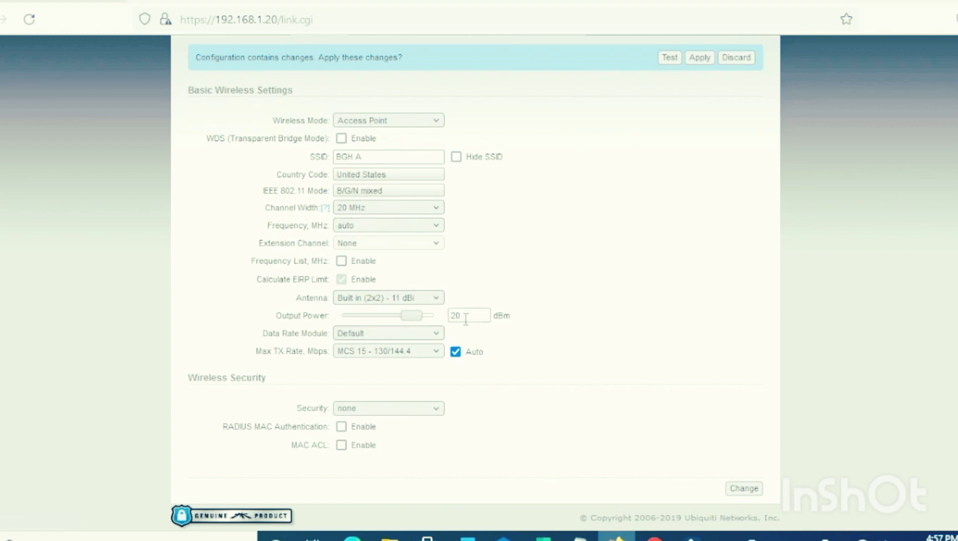
{"action": "left_click", "coordinate": [386, 410]}
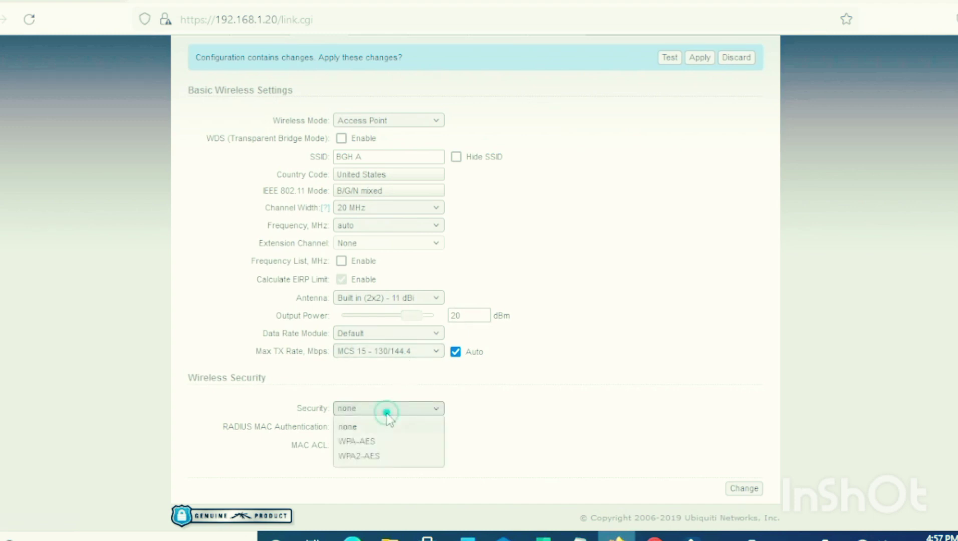
{"action": "left_click", "coordinate": [365, 456]}
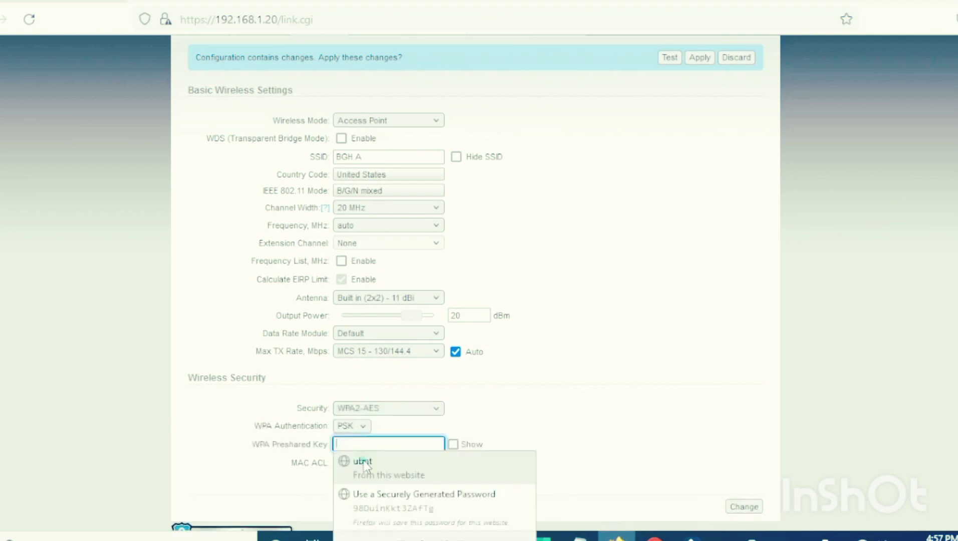
Step: Enter the WPA preshared key, submit the wireless settings and decline saving the password in the browser
{"action": "left_click", "coordinate": [385, 444]}
{"action": "type", "text": "••"}
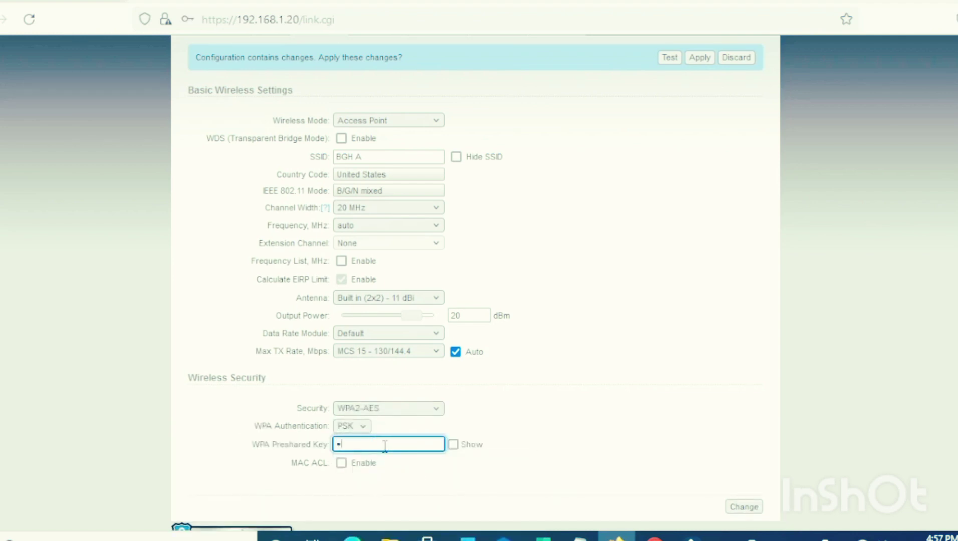
{"action": "type", "text": "•••••••••"}
{"action": "left_click", "coordinate": [755, 509]}
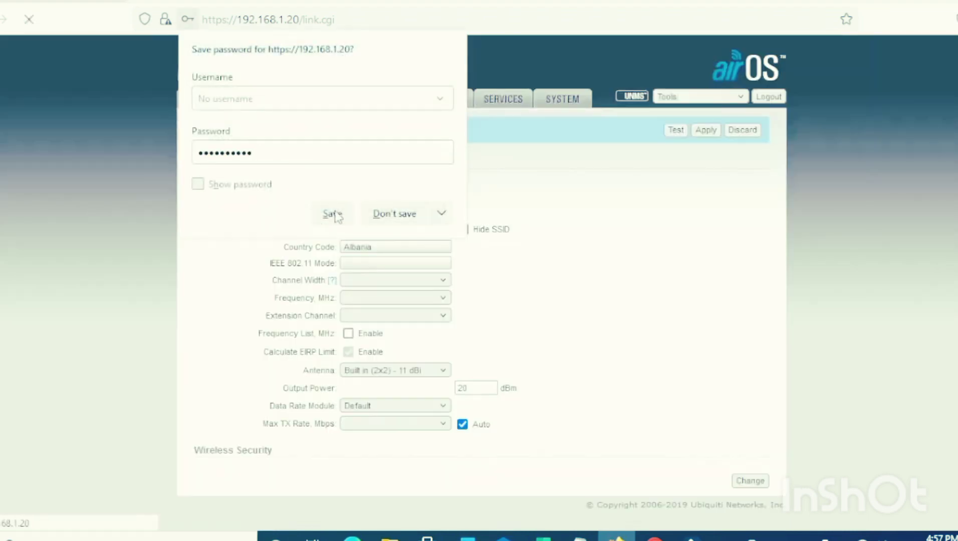
{"action": "left_click", "coordinate": [385, 213]}
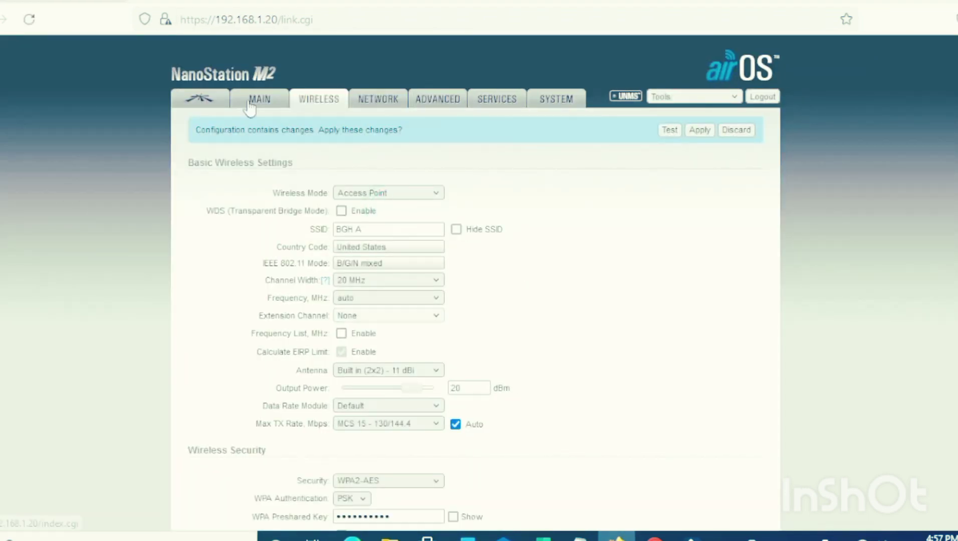
Step: Disable airMAX on the Ubiquiti settings page, submit the change and apply all pending configuration changes
{"action": "left_click", "coordinate": [202, 99]}
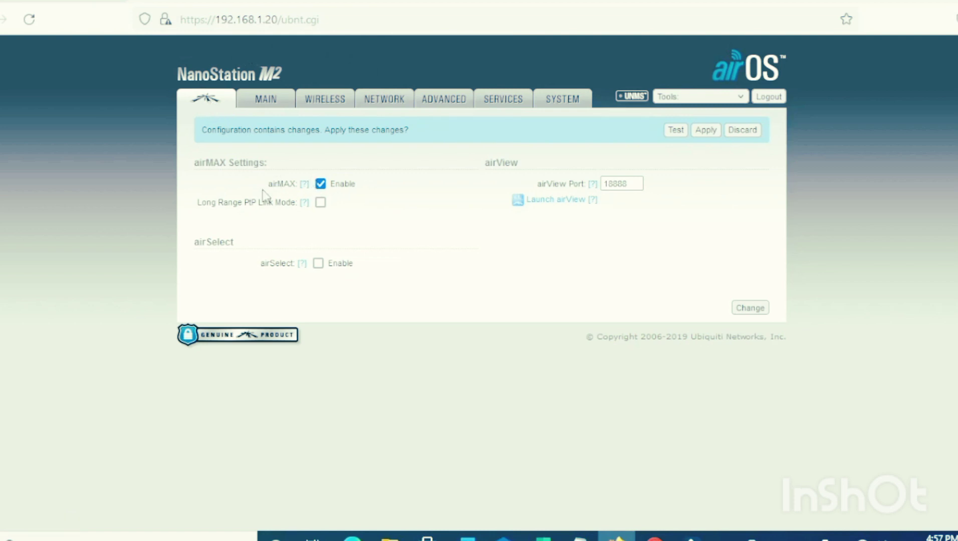
{"action": "left_click", "coordinate": [321, 183]}
{"action": "left_click", "coordinate": [750, 308]}
{"action": "left_click", "coordinate": [710, 135]}
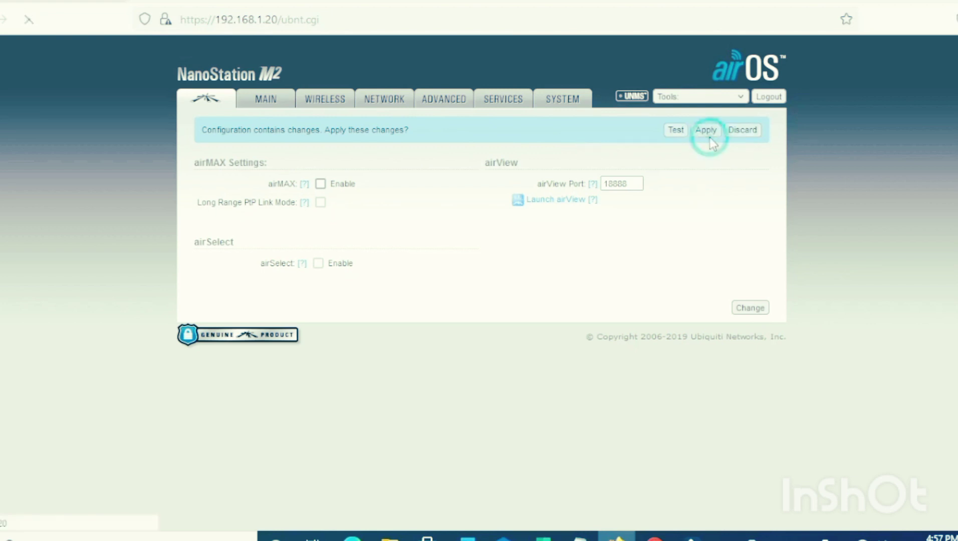